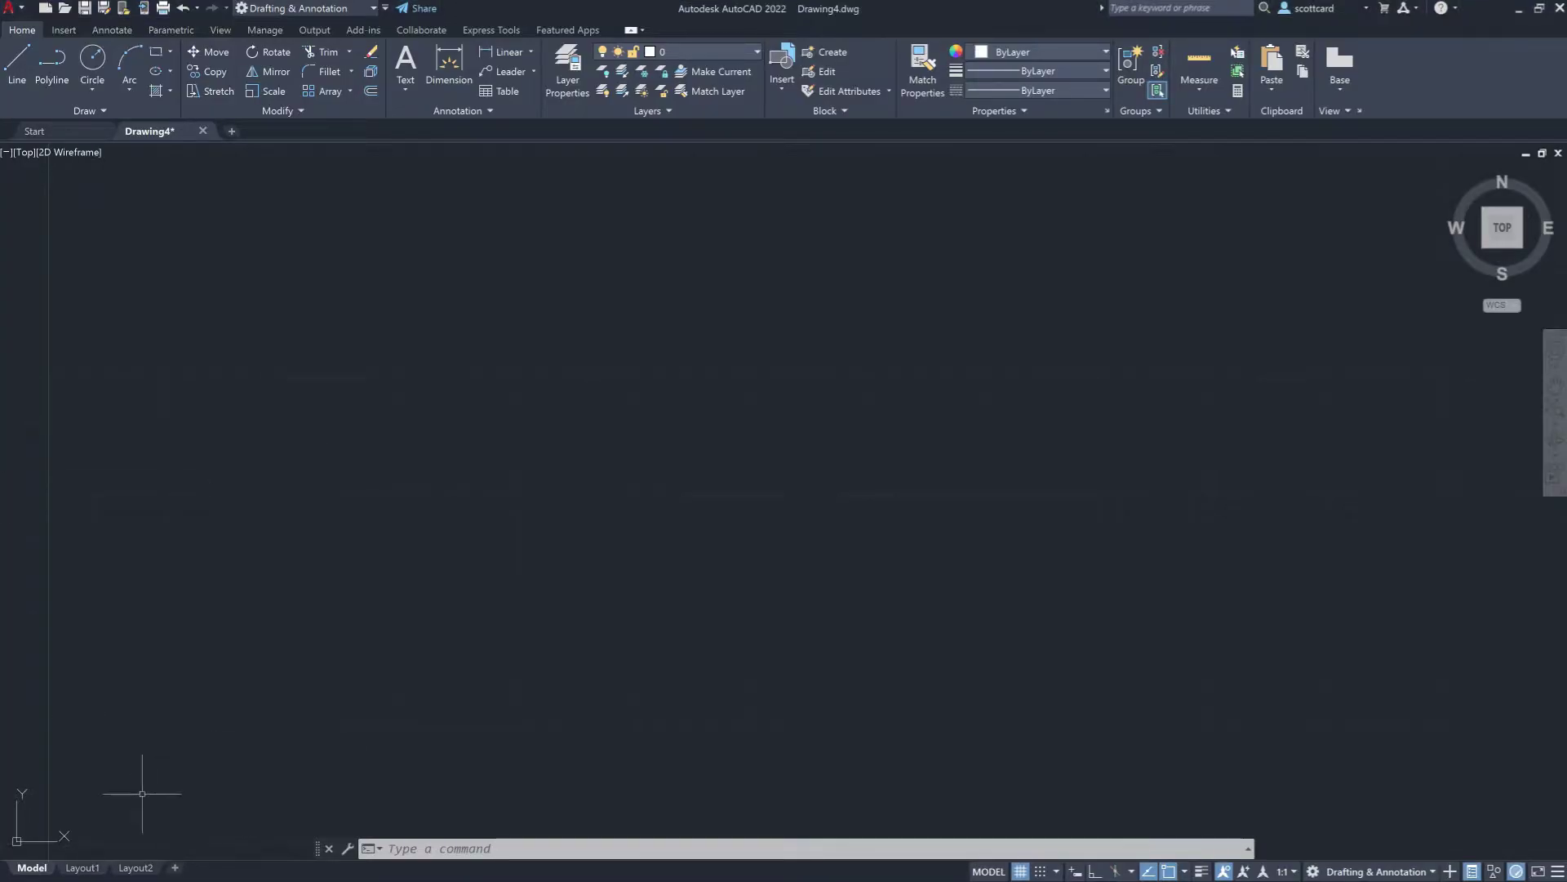
- Delete the default viewport on Layout1, leaving the sheet blank
left_click(83, 869)
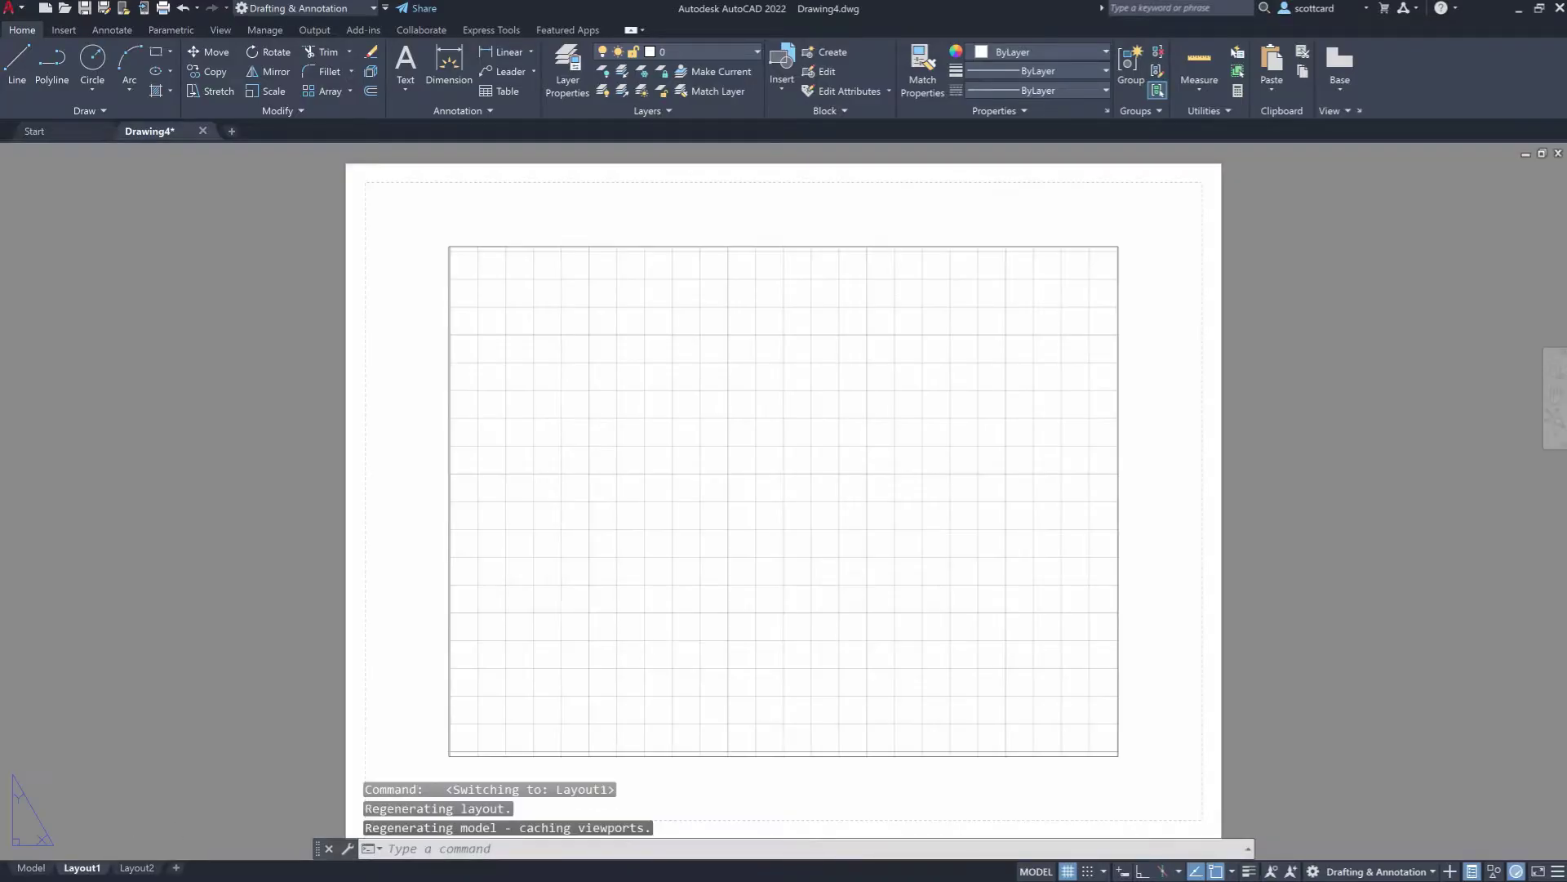
left_click(769, 248)
key("Delete")
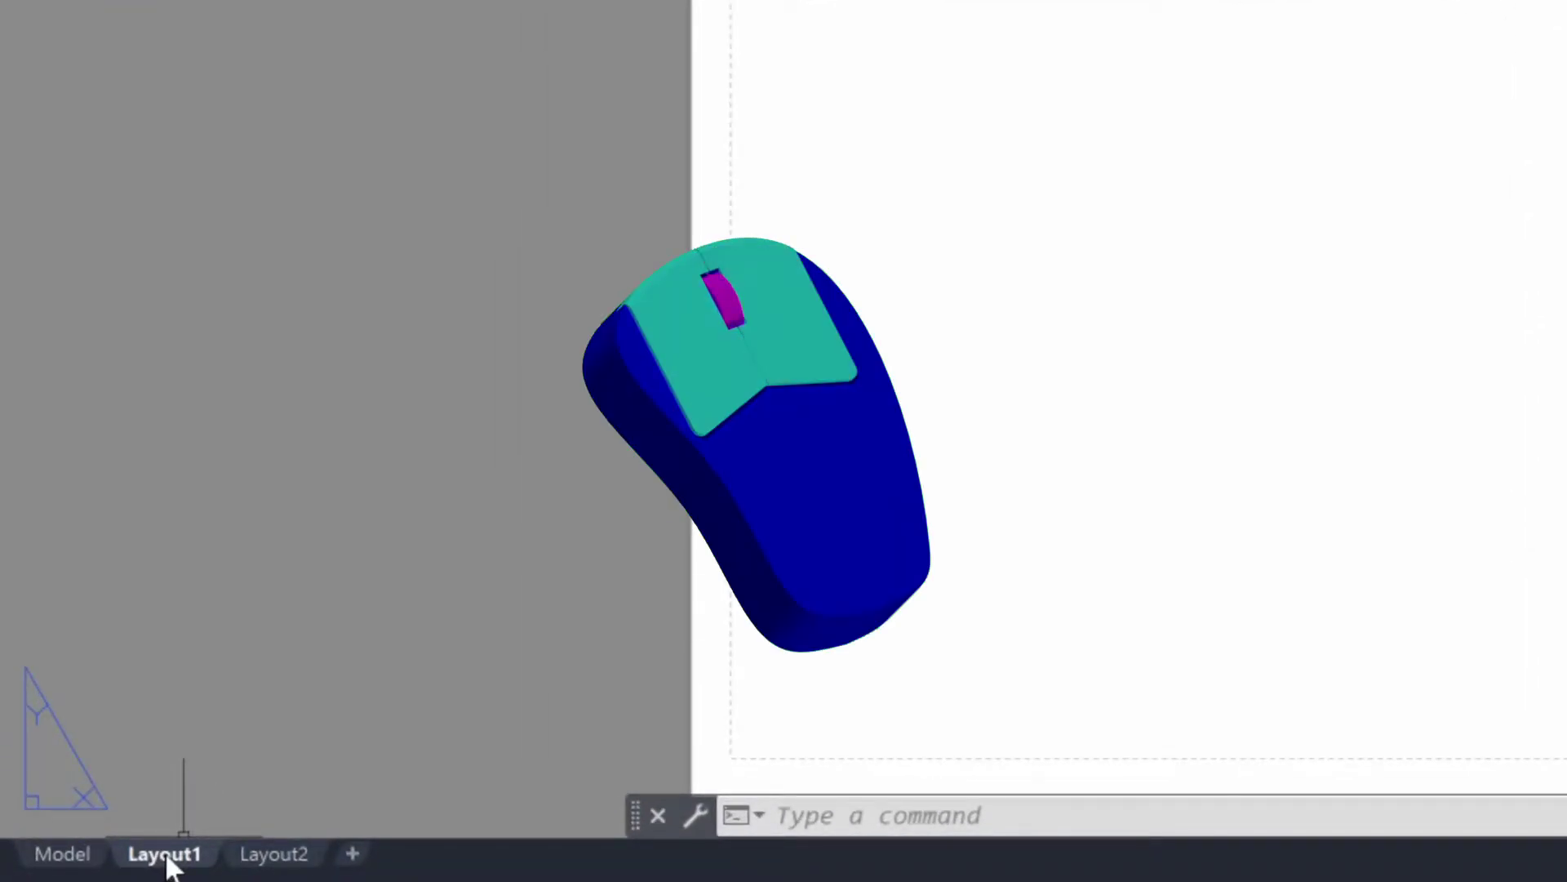
- Import Layout1 from the scott_8-11.dwt template as a new Layout3-Layout1 sheet
right_click(171, 865)
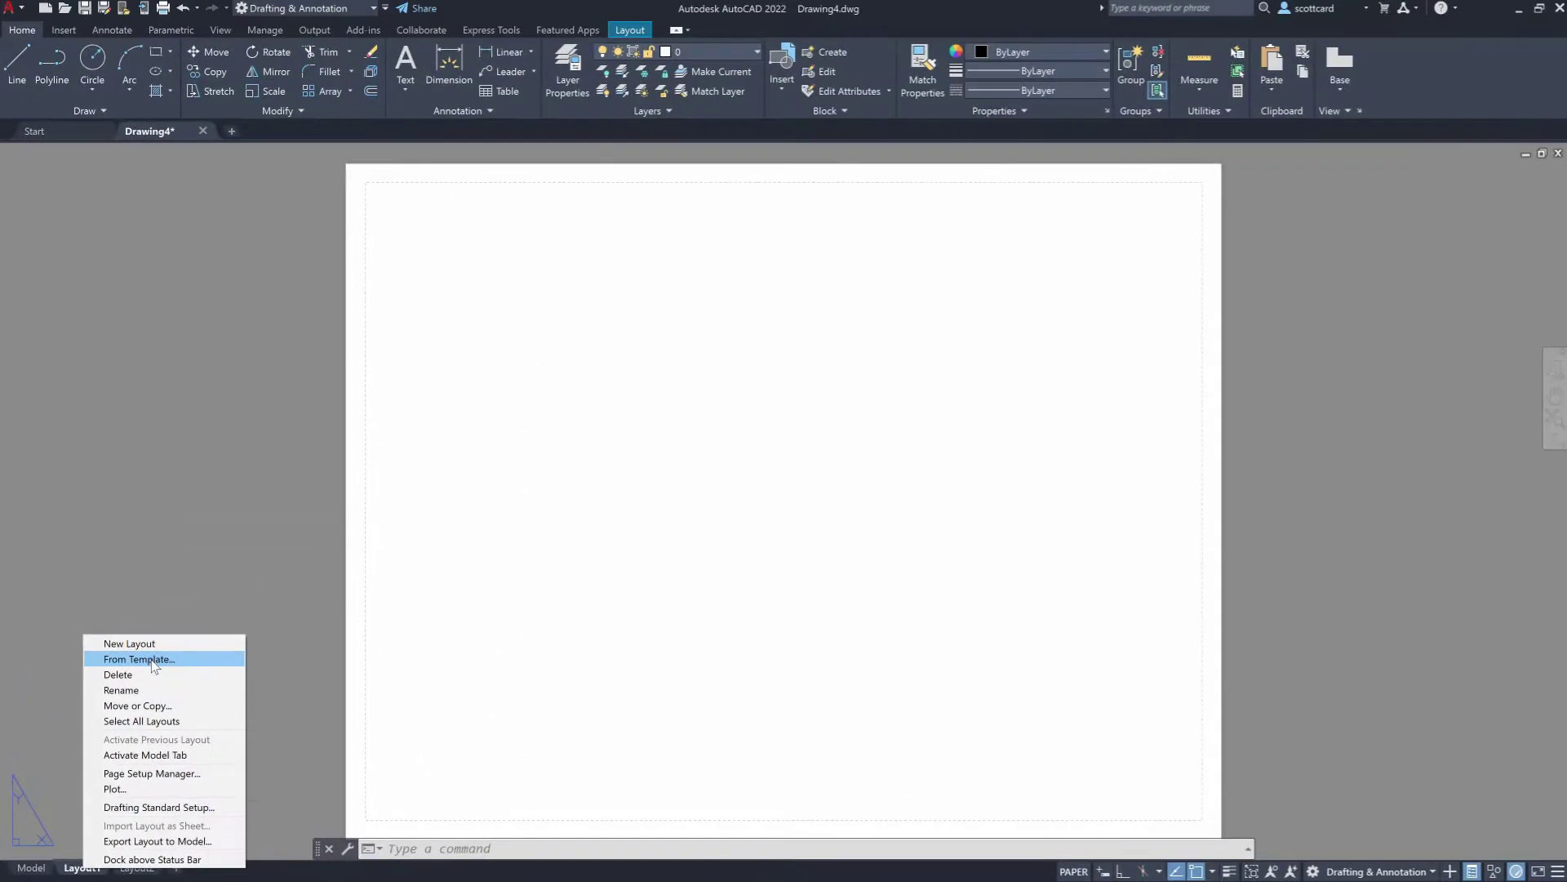
left_click(151, 660)
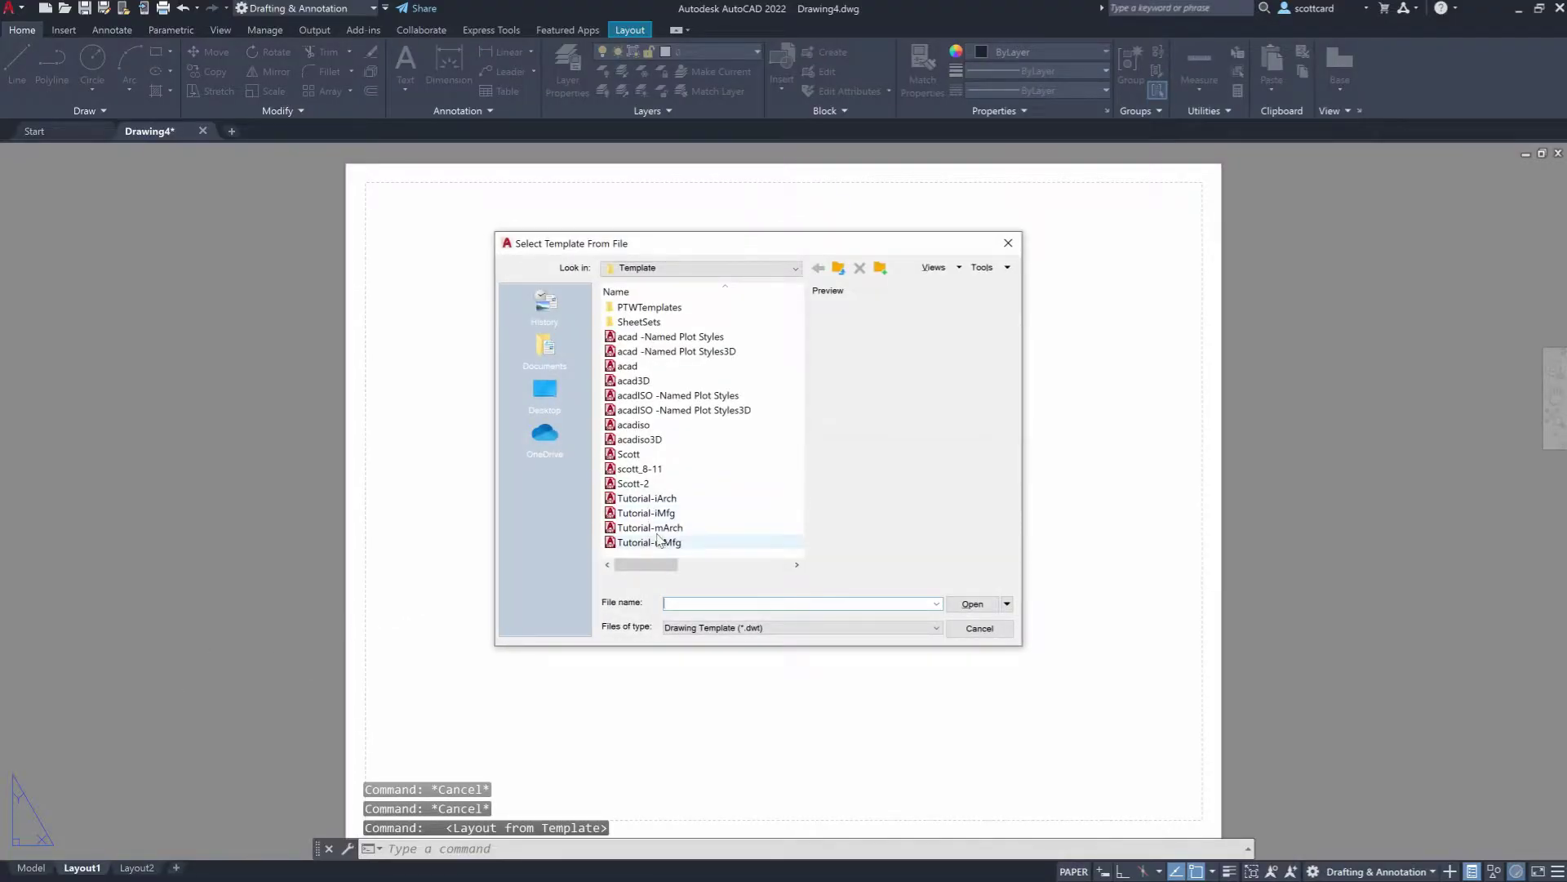
mouse_move(639, 469)
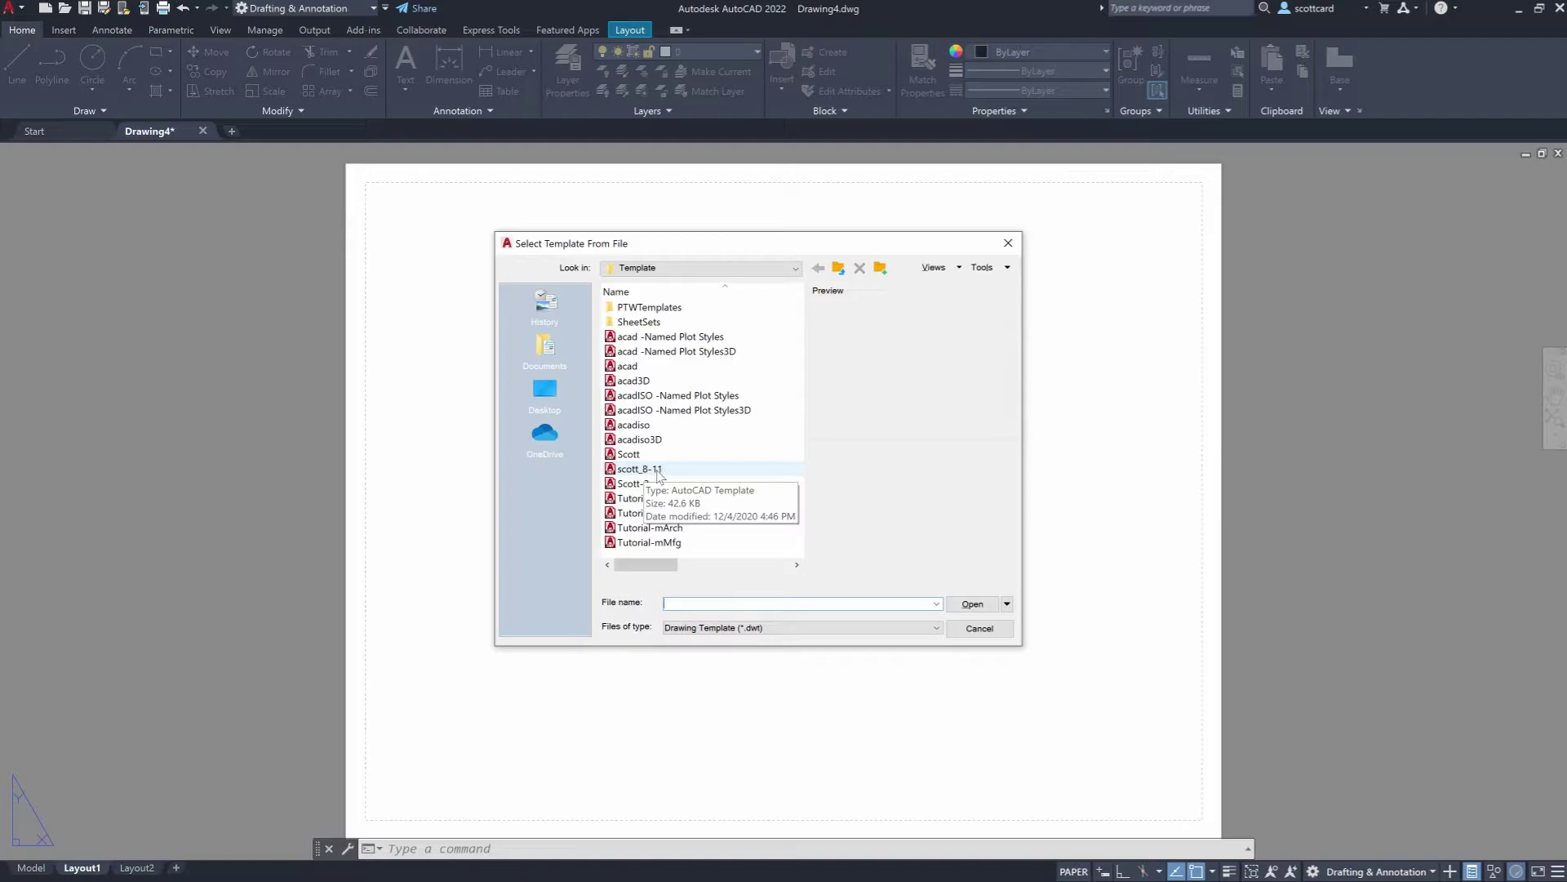
left_click(656, 470)
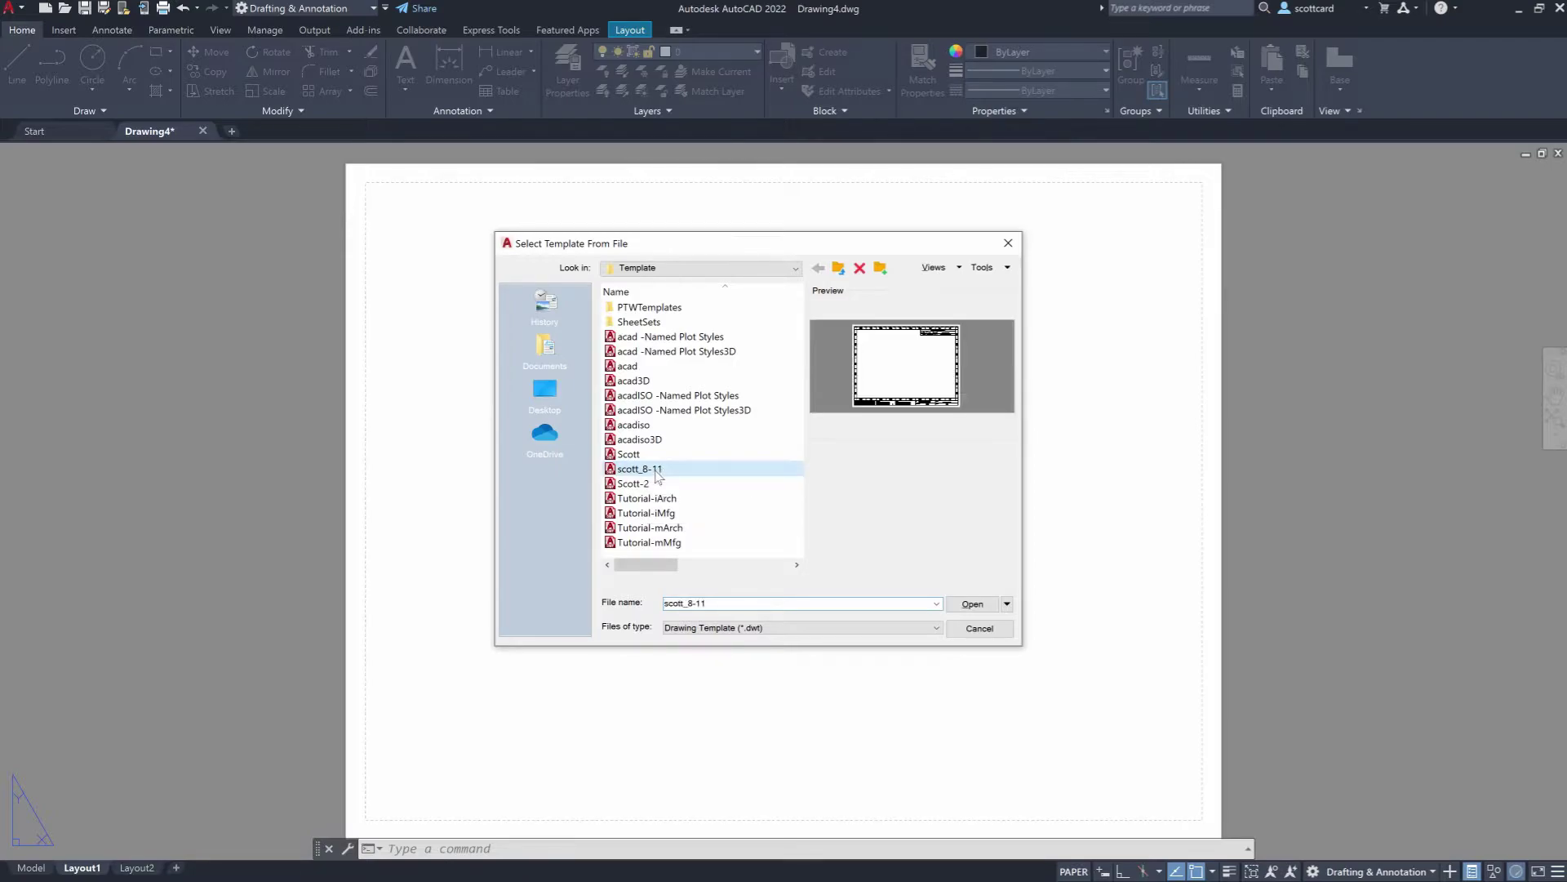
left_click(976, 604)
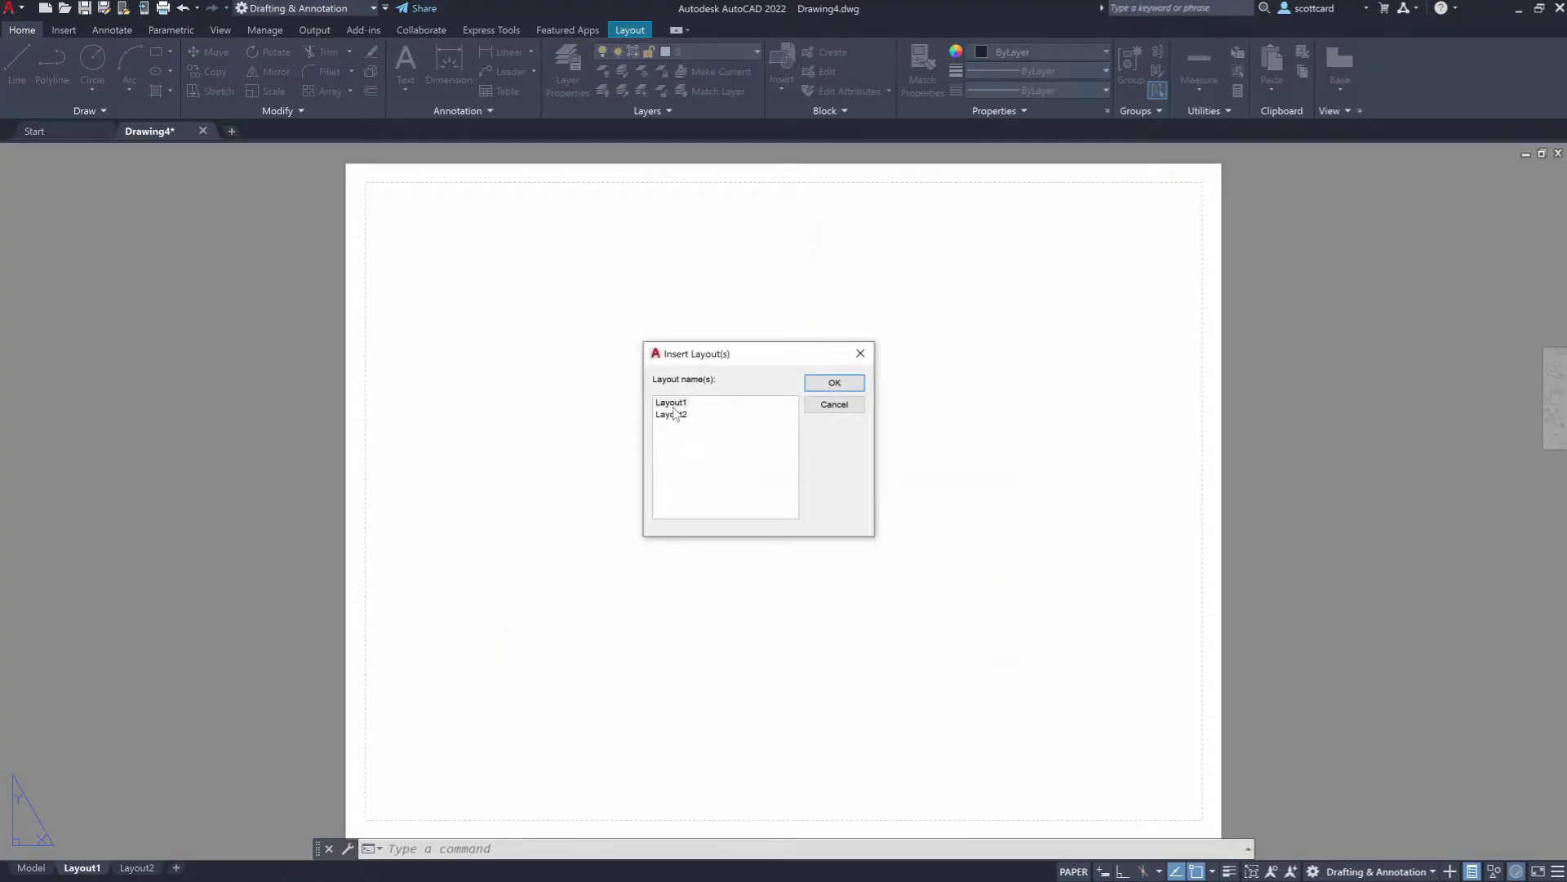
left_click(673, 402)
left_click(834, 383)
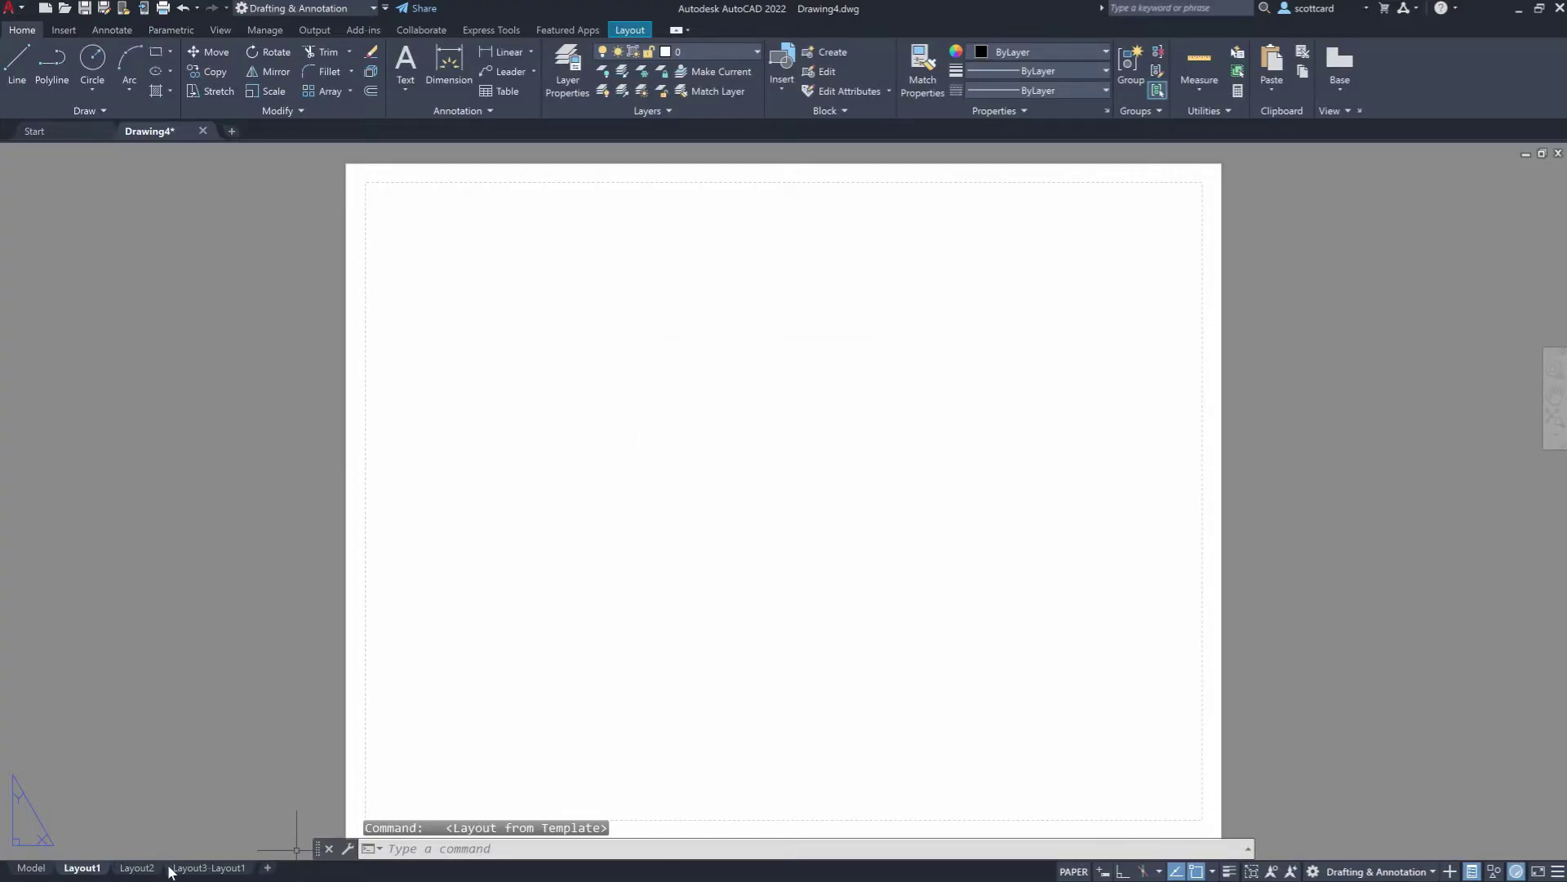
- Switch to the imported Layout3-Layout1 sheet with its Durham College title block
left_click(200, 867)
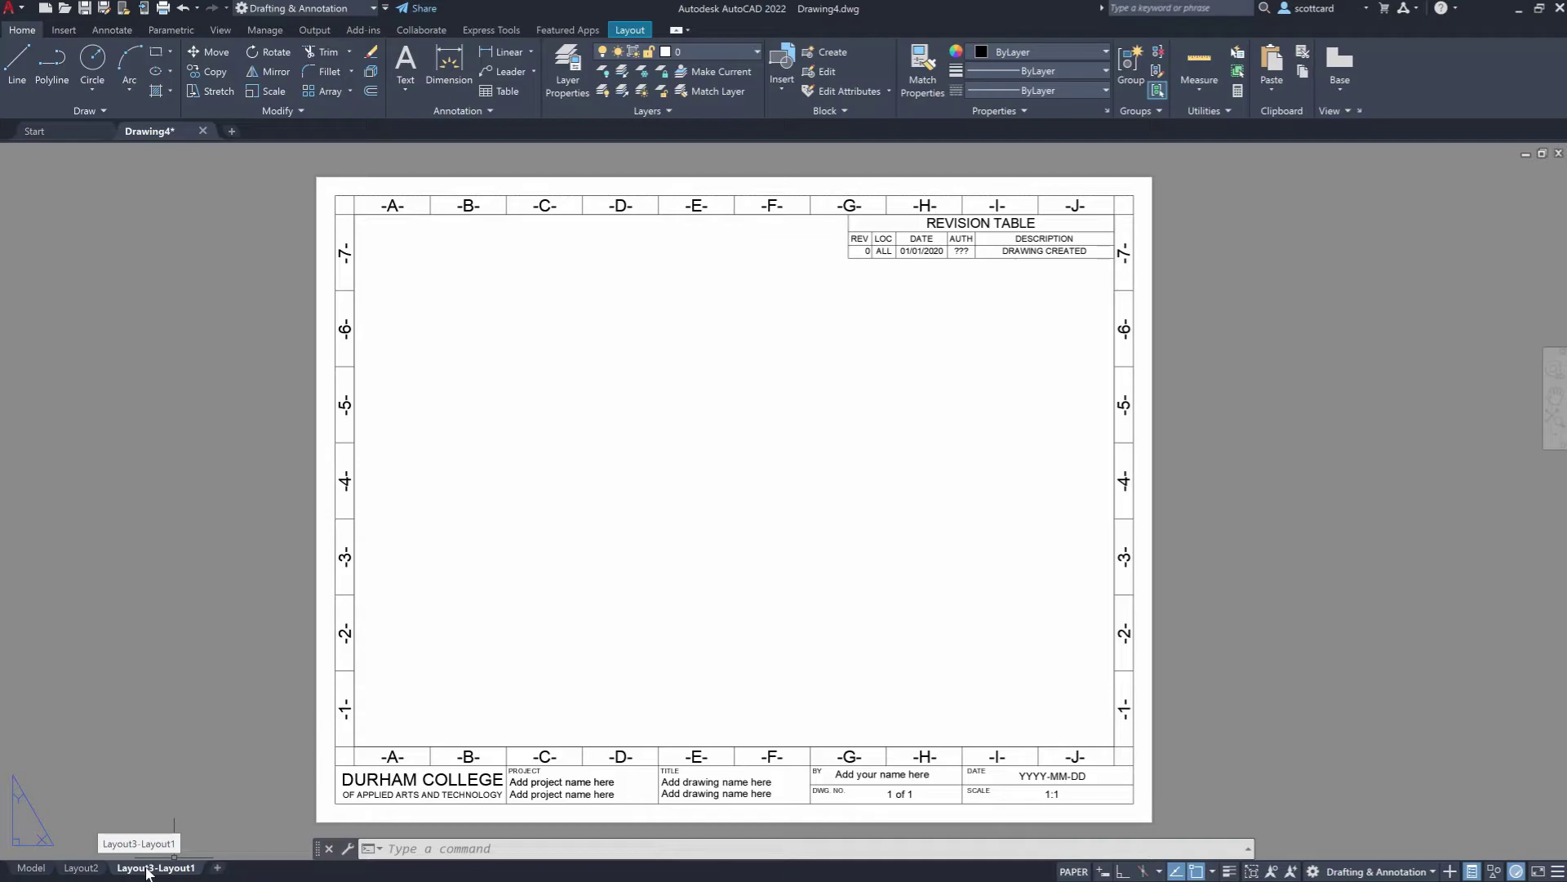
- Create a copy of Layout3-Layout1 placed before the original, giving Layout3-Layout1 (2)
right_click(147, 873)
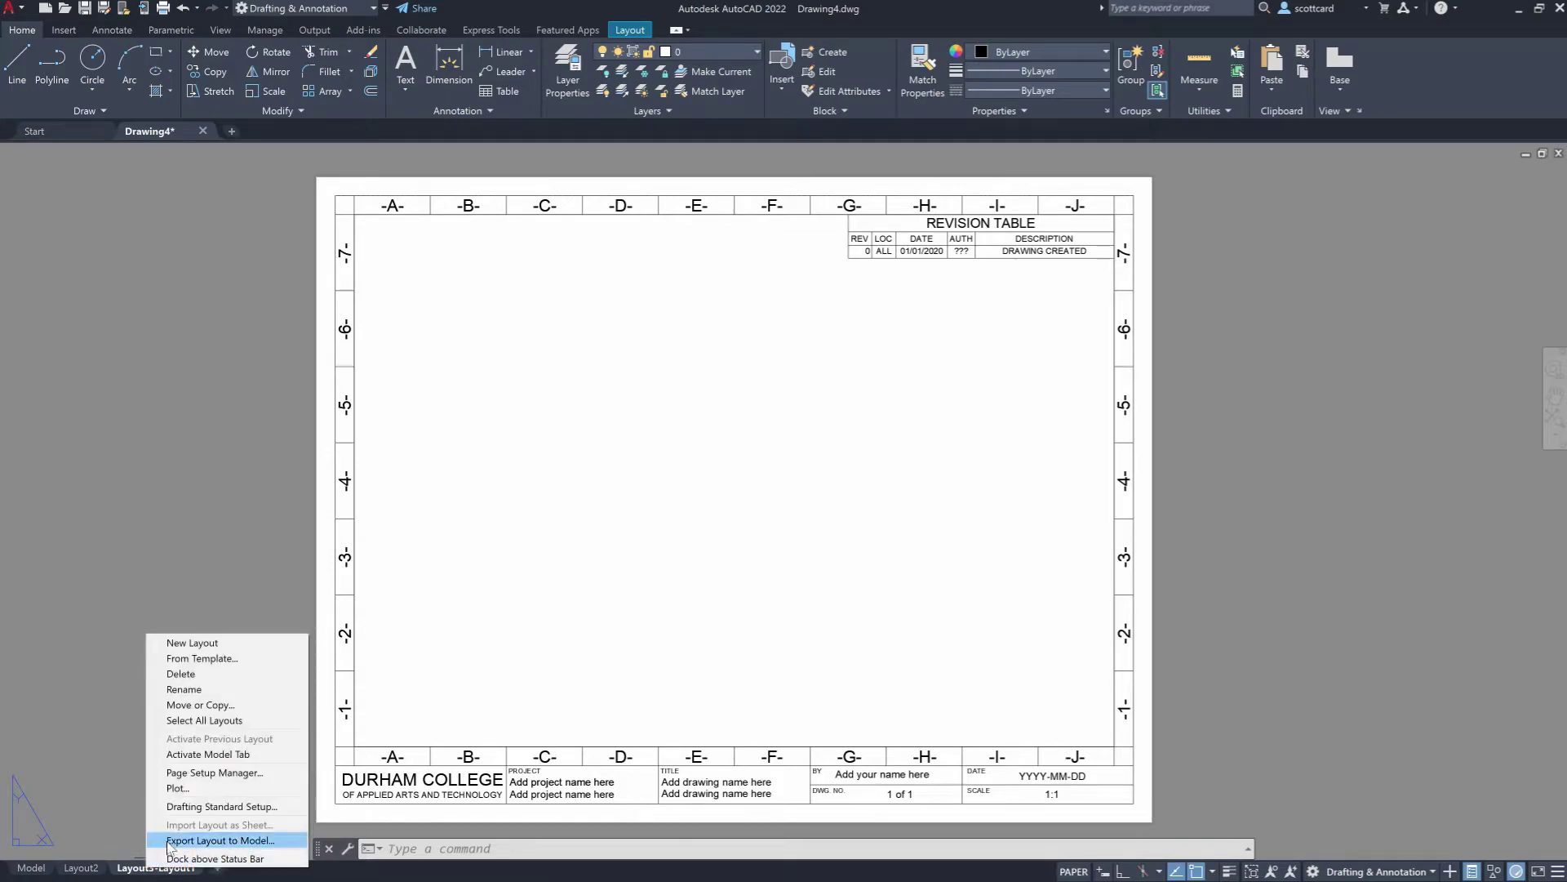
left_click(224, 708)
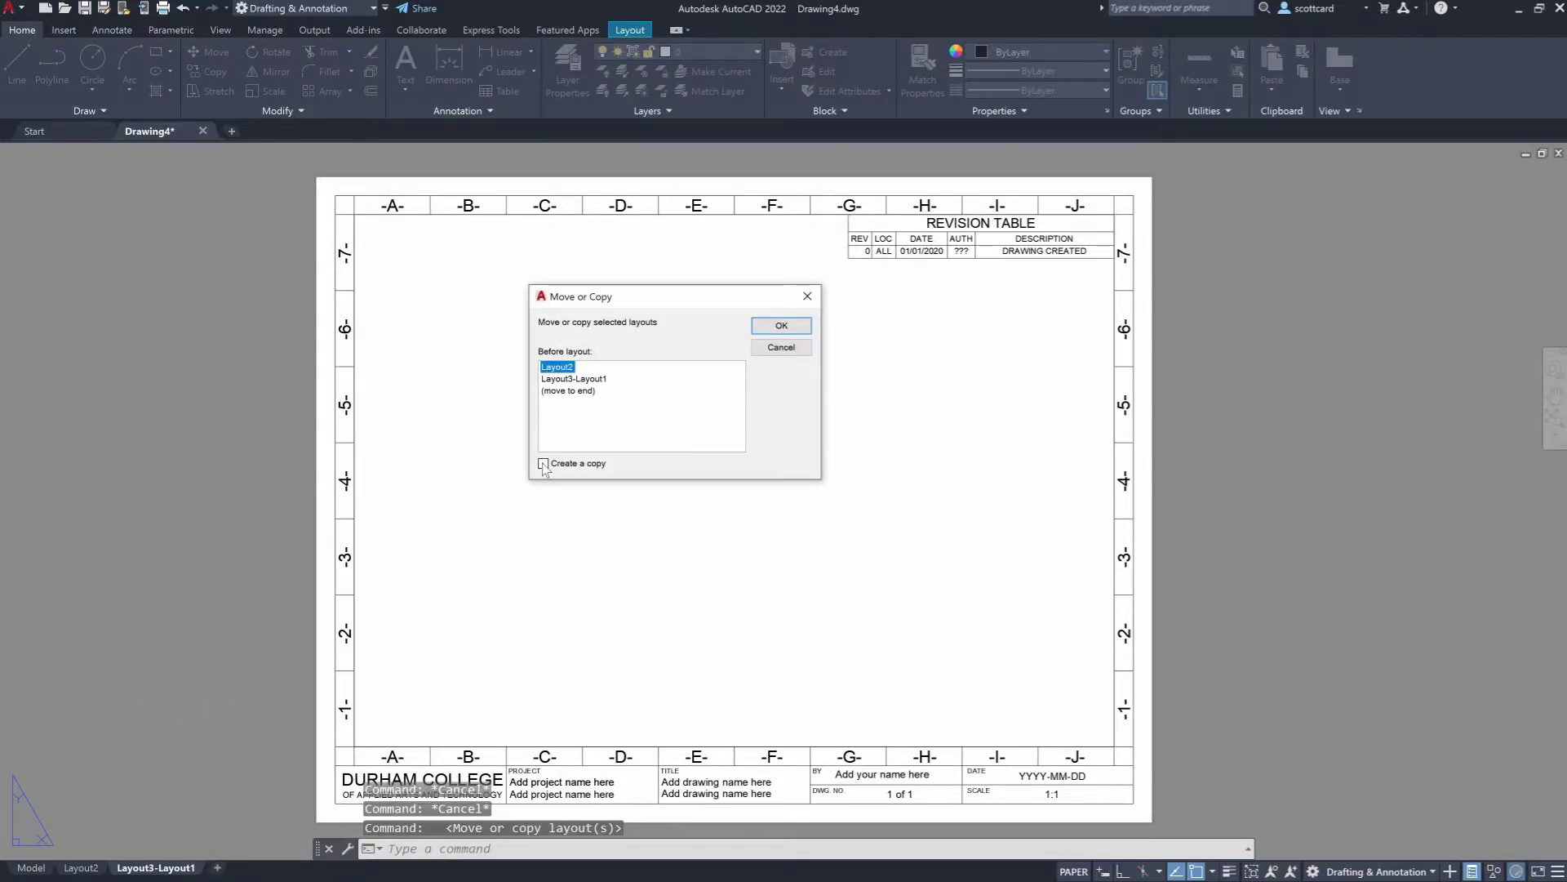
left_click(544, 463)
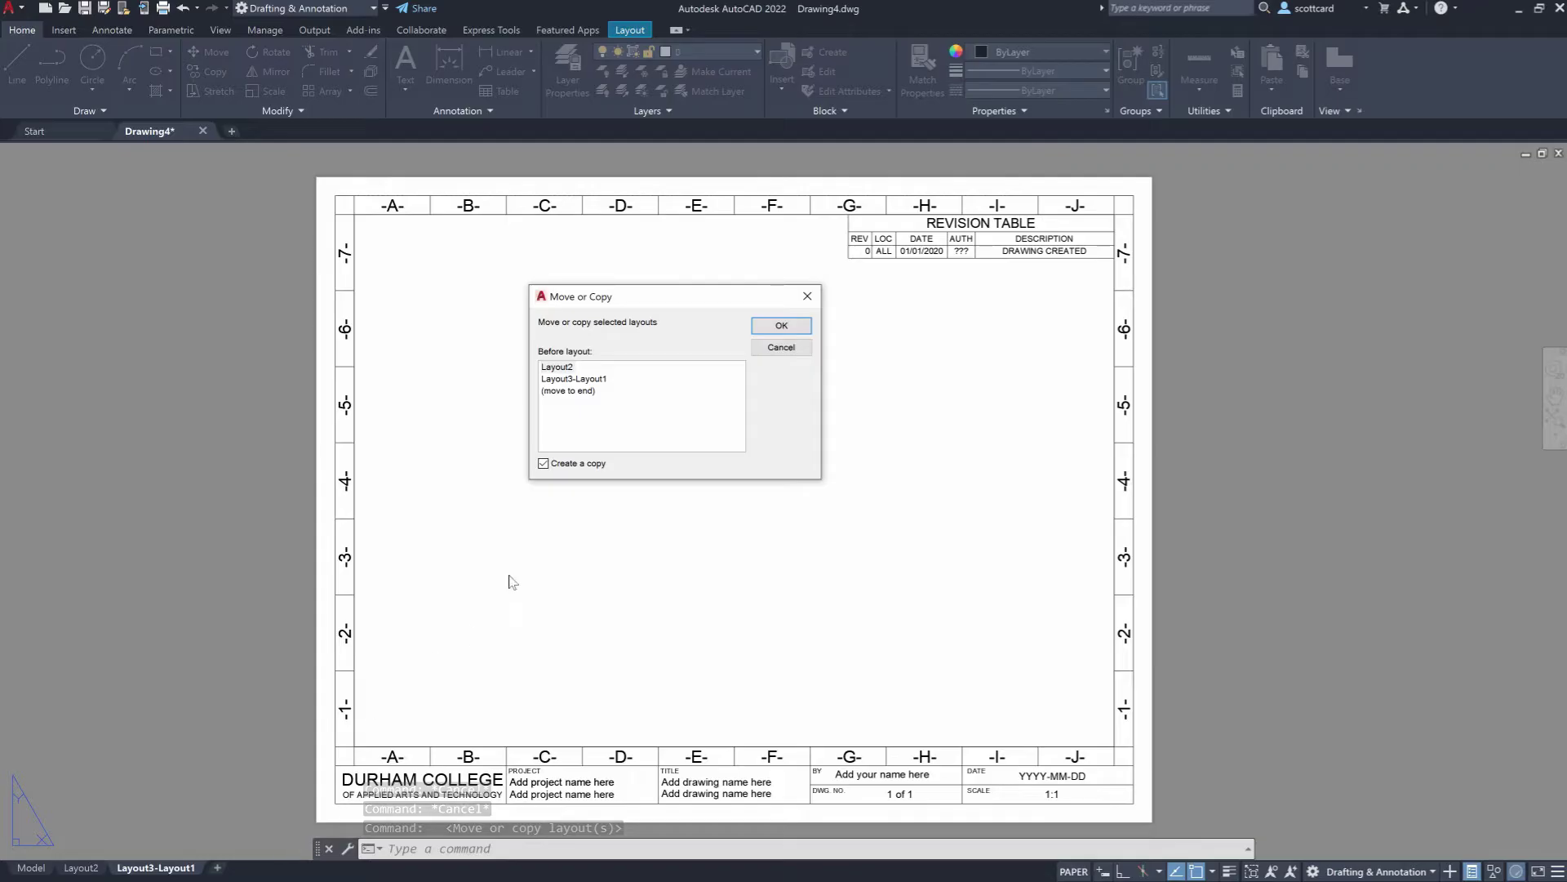
left_click(588, 380)
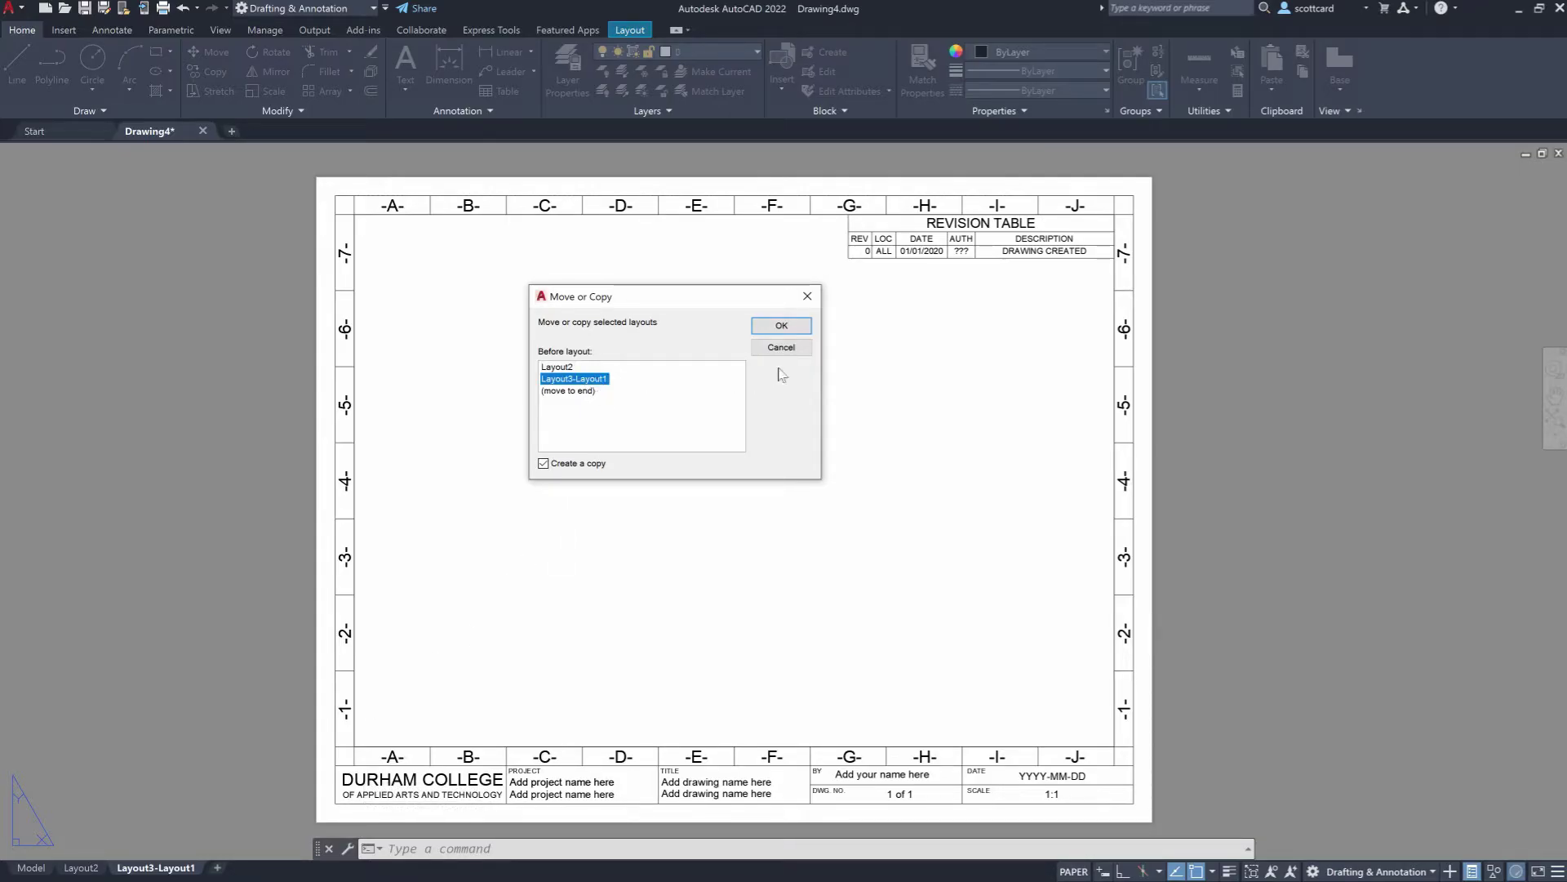
left_click(782, 327)
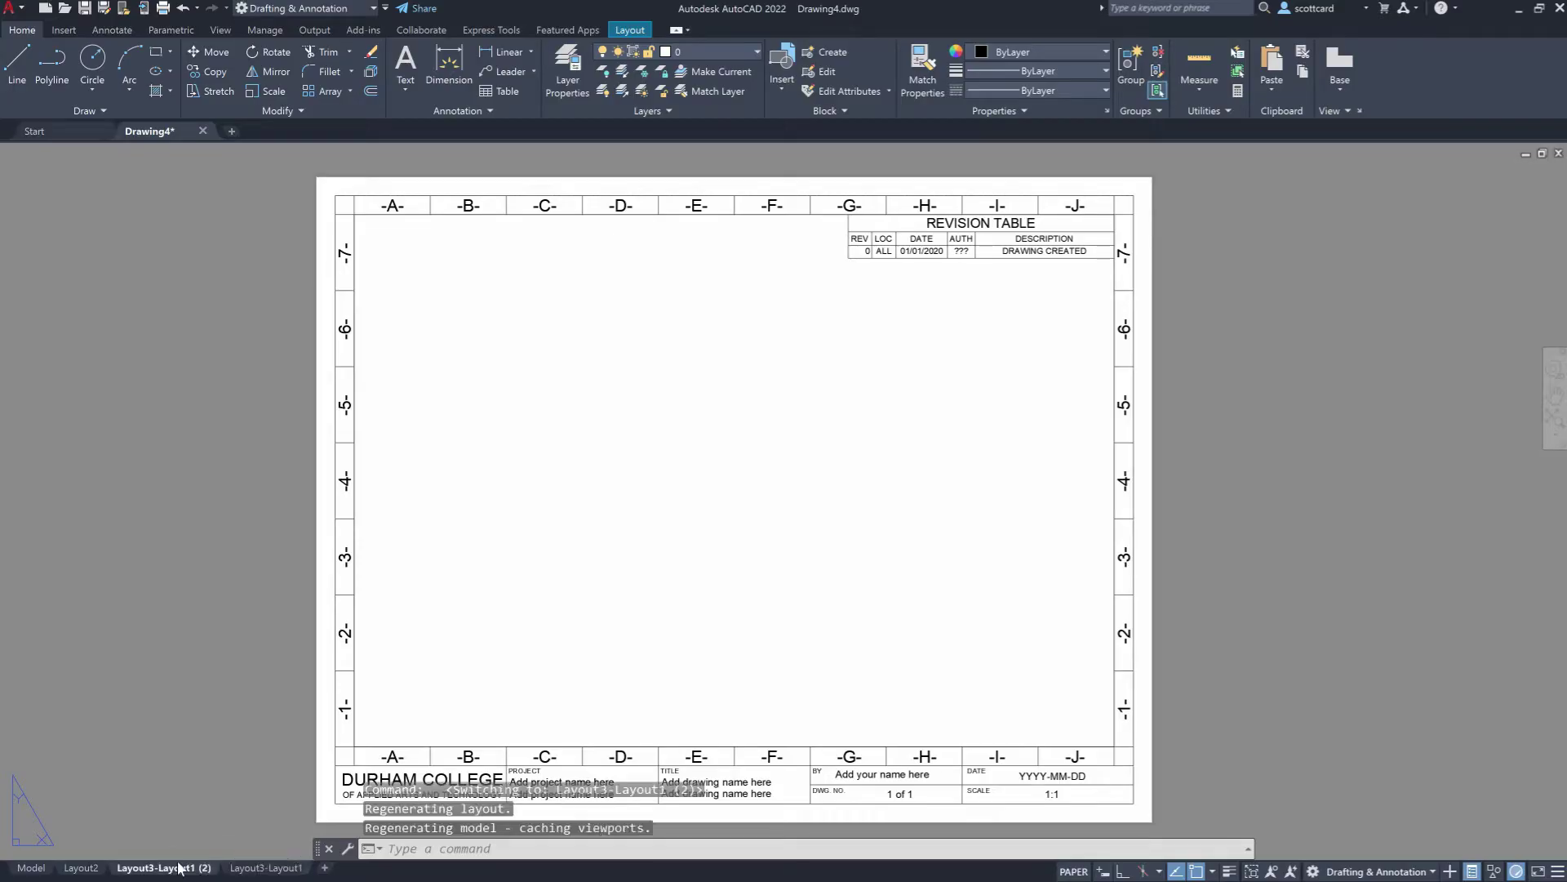
left_click(249, 868)
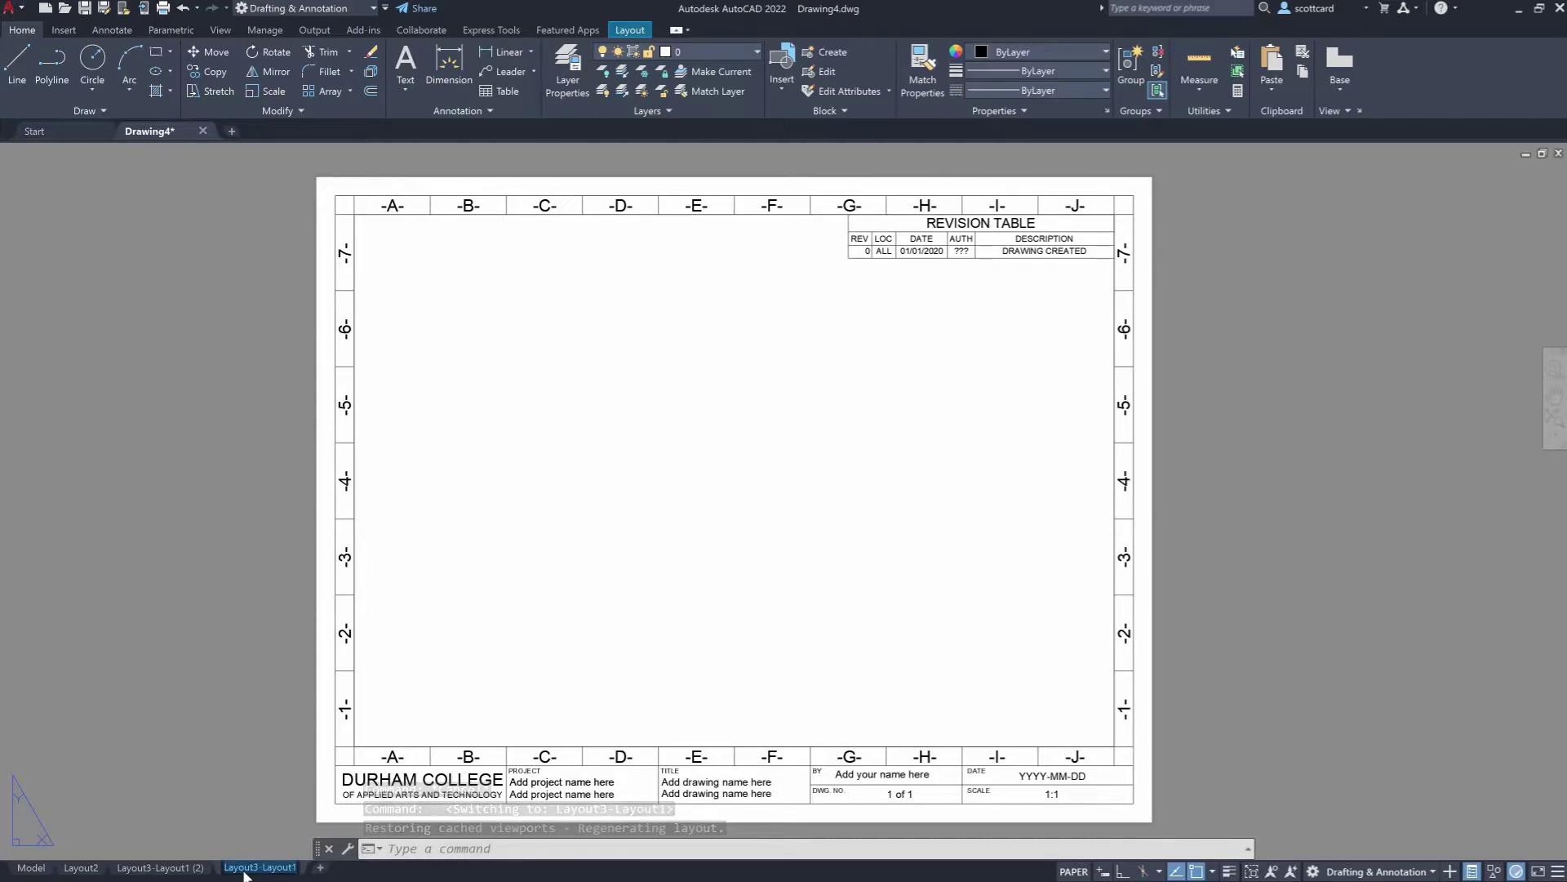
- Rename the original sheet Layout 1 and the copied sheet Layout 2
double_click(245, 869)
type("Layout")
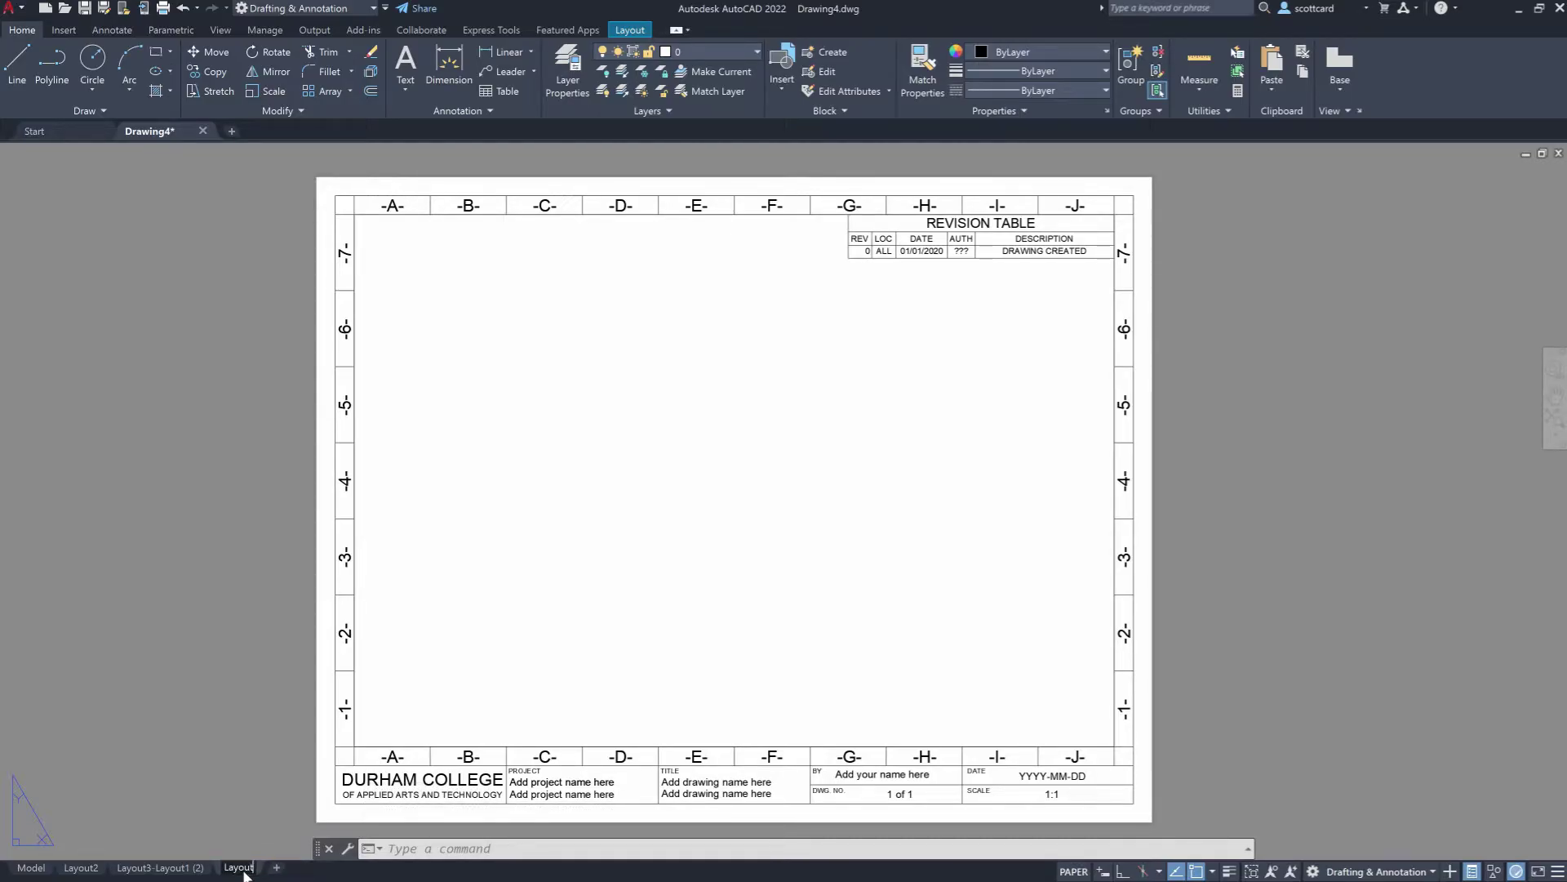
type(" 1")
key("Return")
double_click(159, 867)
type("Layout 2")
key("Return")
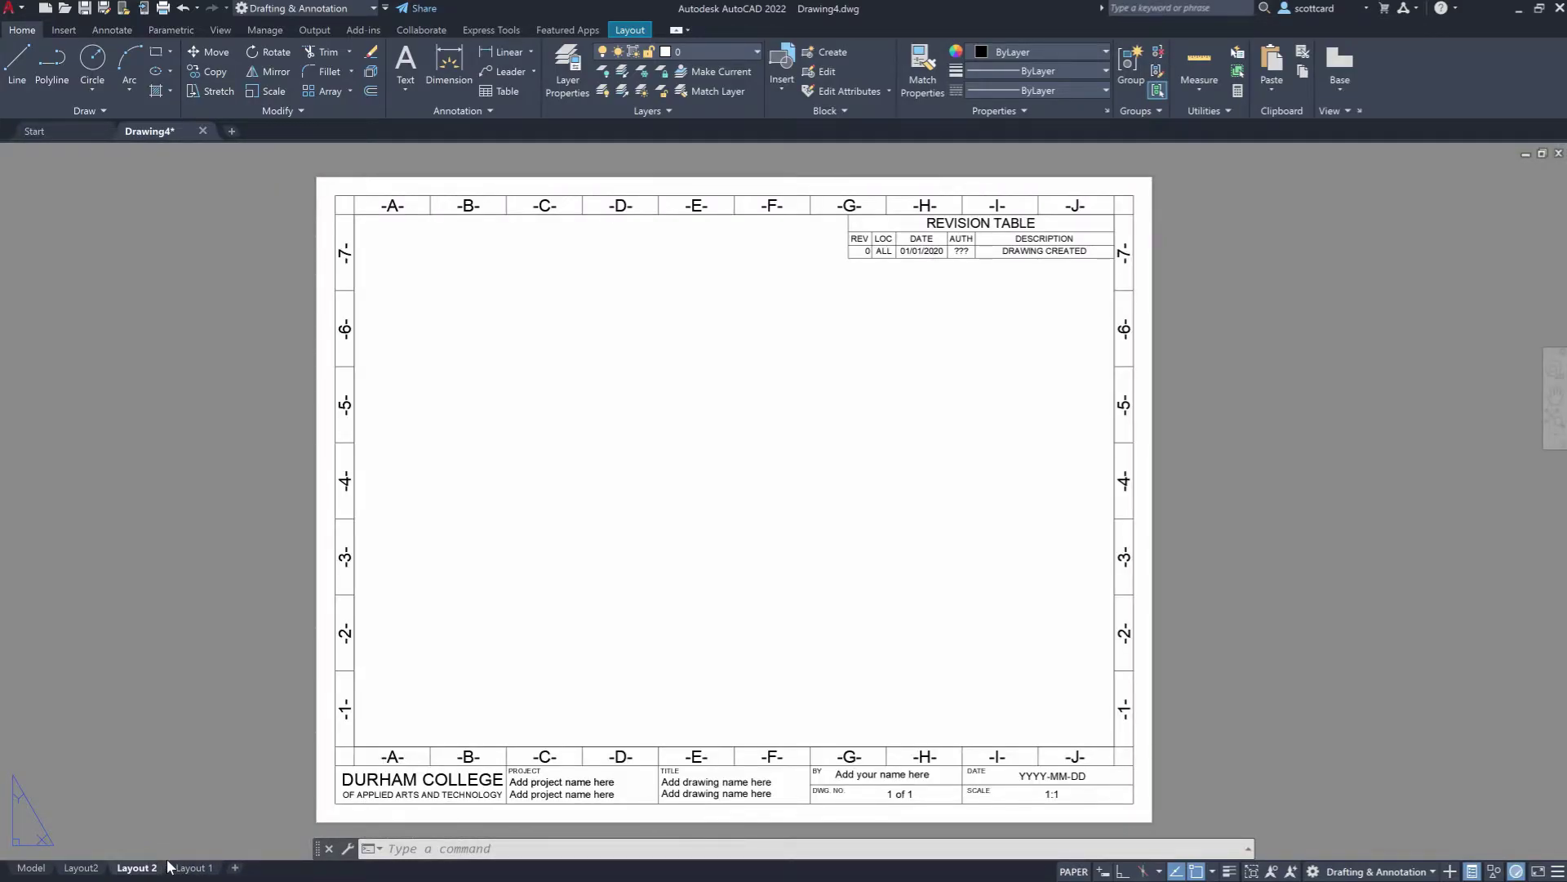
- Move the Layout 2 tab to the end of the sheet tabs
right_click(78, 867)
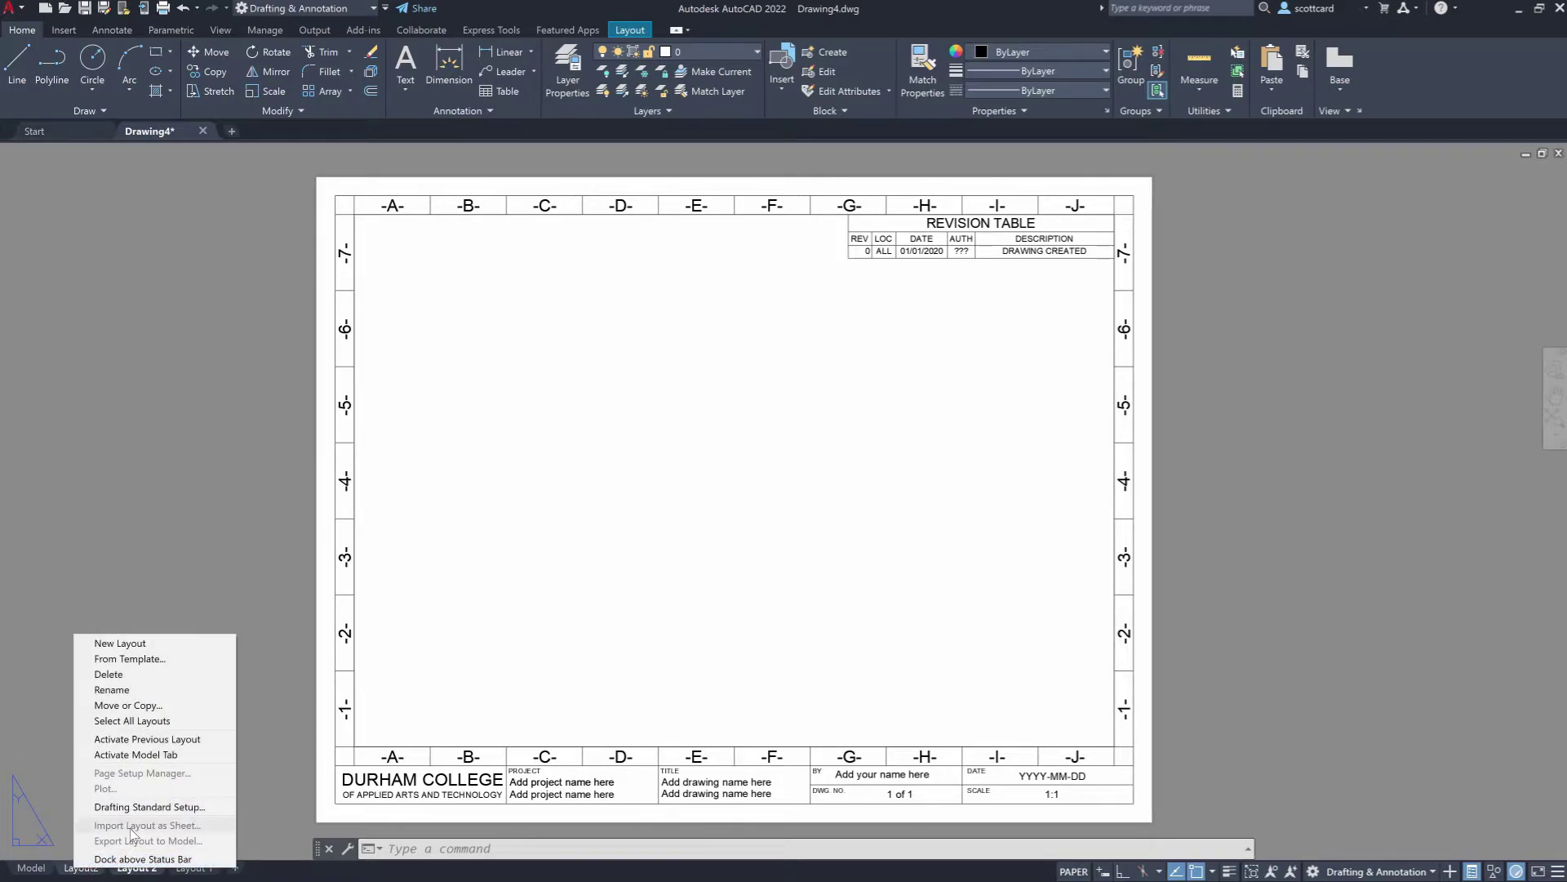
left_click(52, 784)
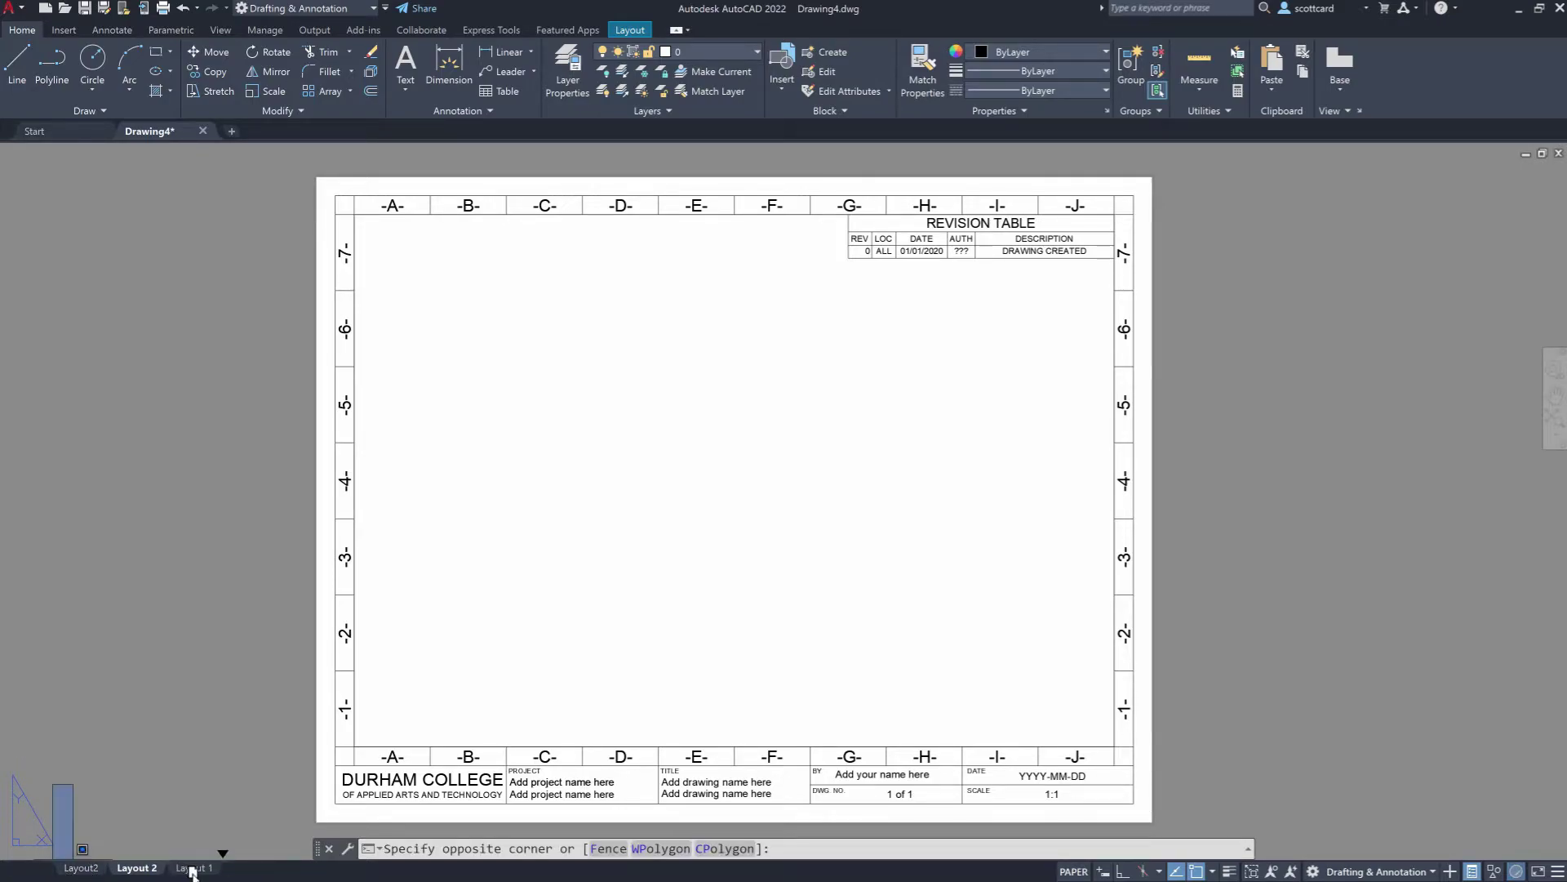
left_click_drag(193, 871, 211, 870)
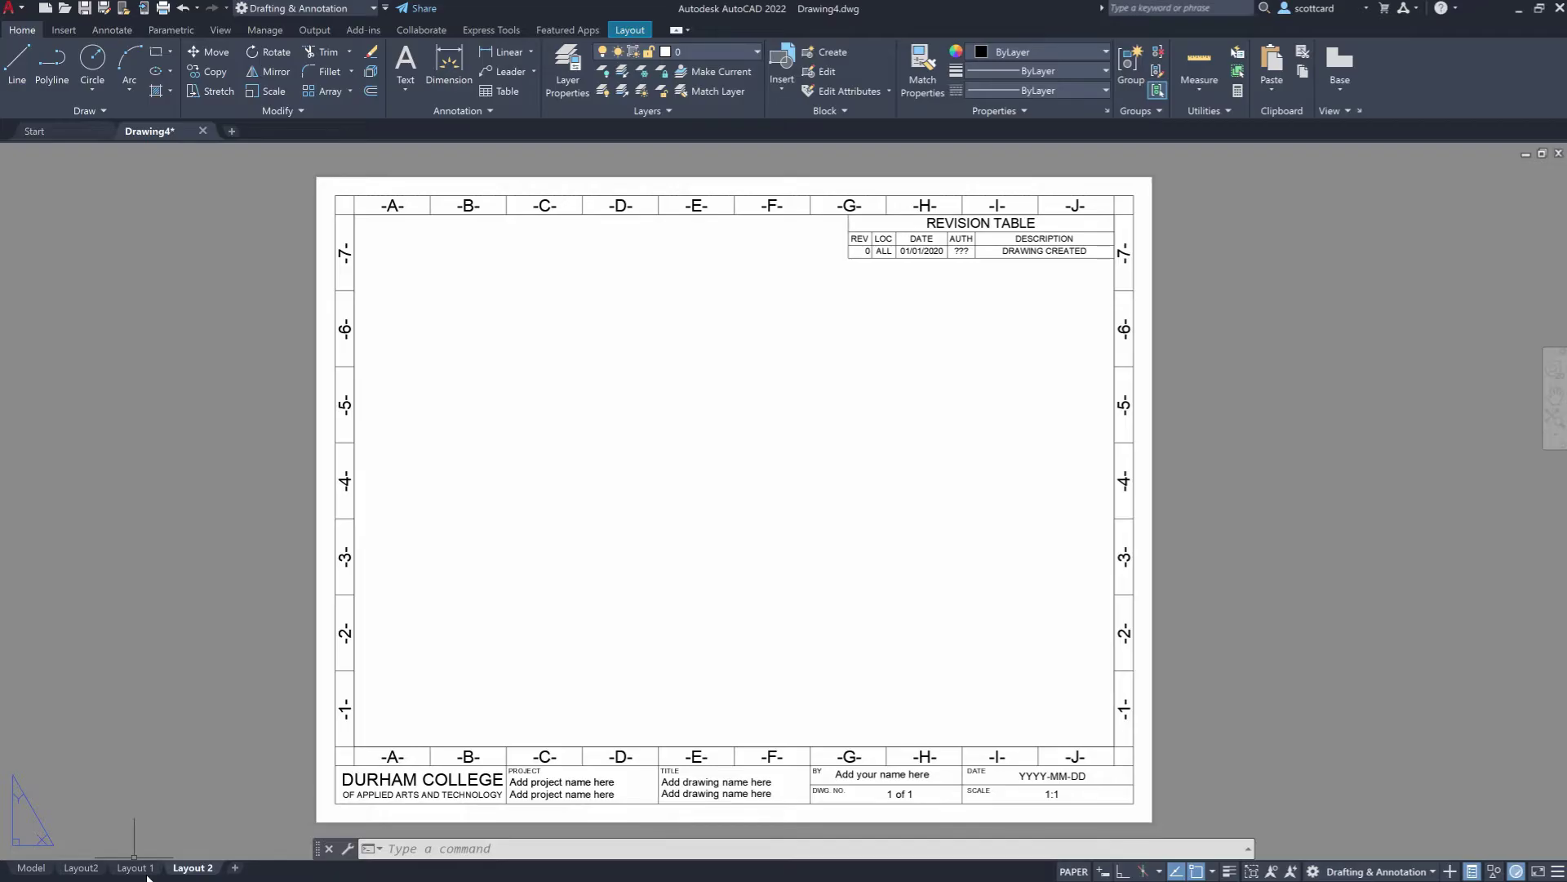
- Import the Drawing of hatch layout from the Scott.dwt template as a new sheet
right_click(203, 870)
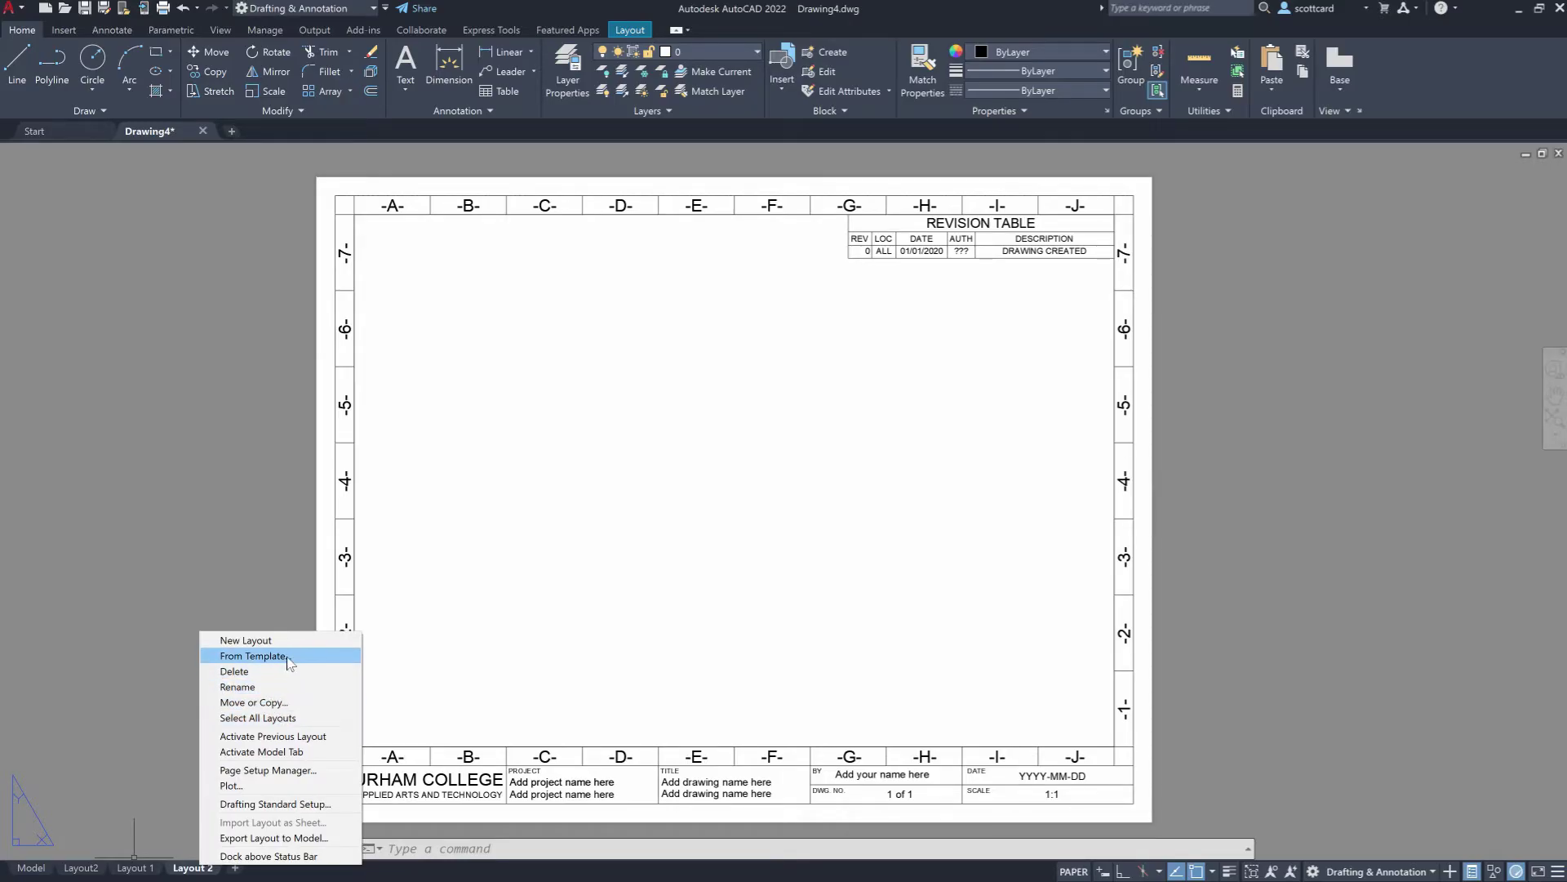
key("Escape")
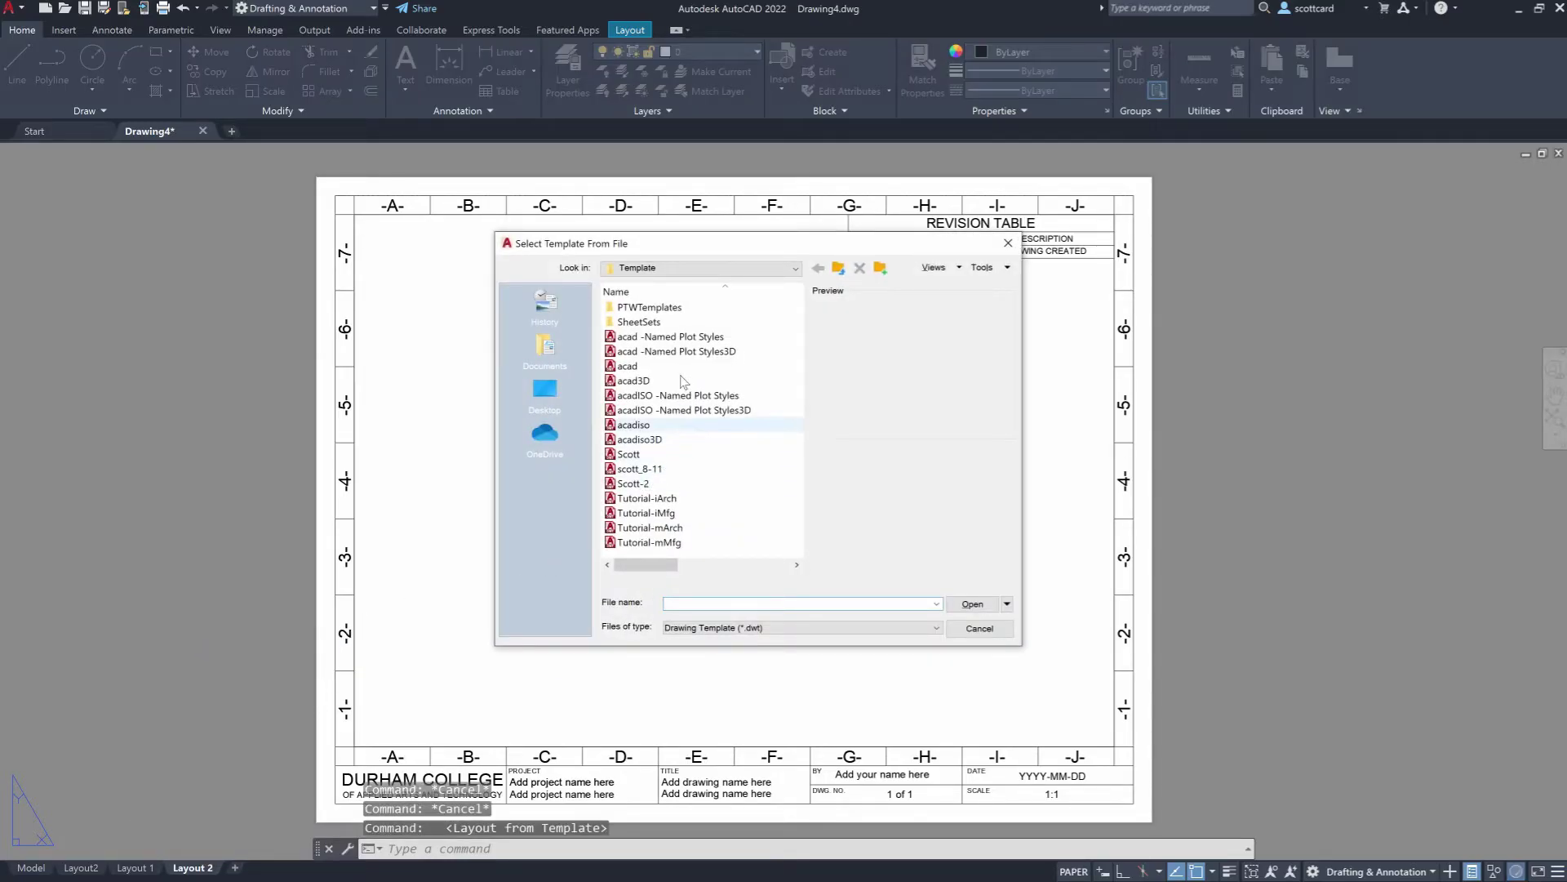
left_click(628, 455)
left_click(994, 615)
left_click(834, 384)
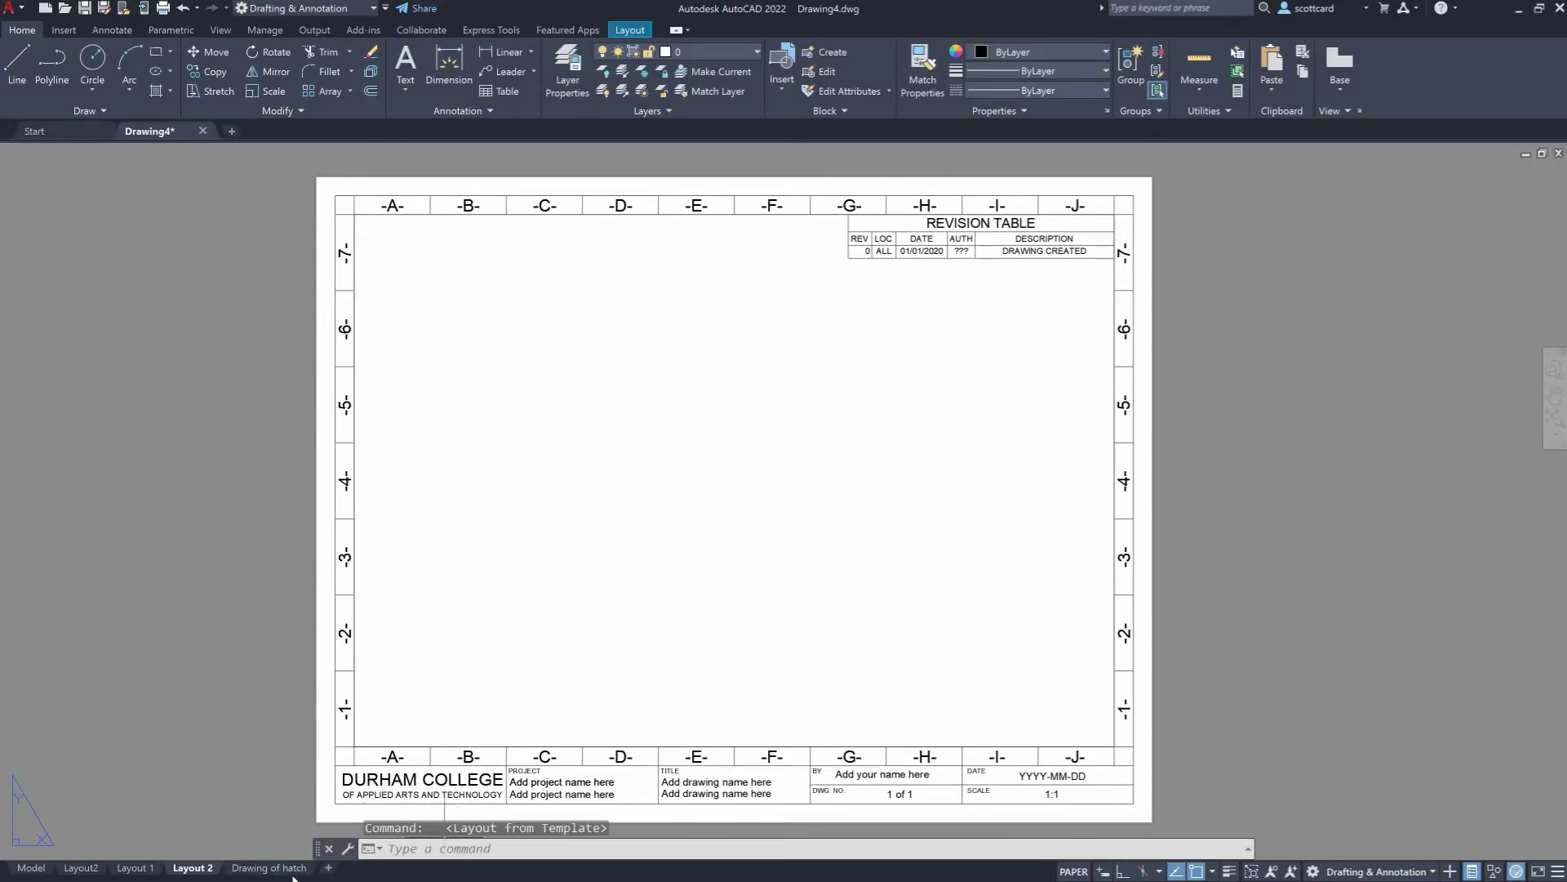
- Switch to the new Drawing of hatch sheet showing its Durham College title block
left_click(240, 869)
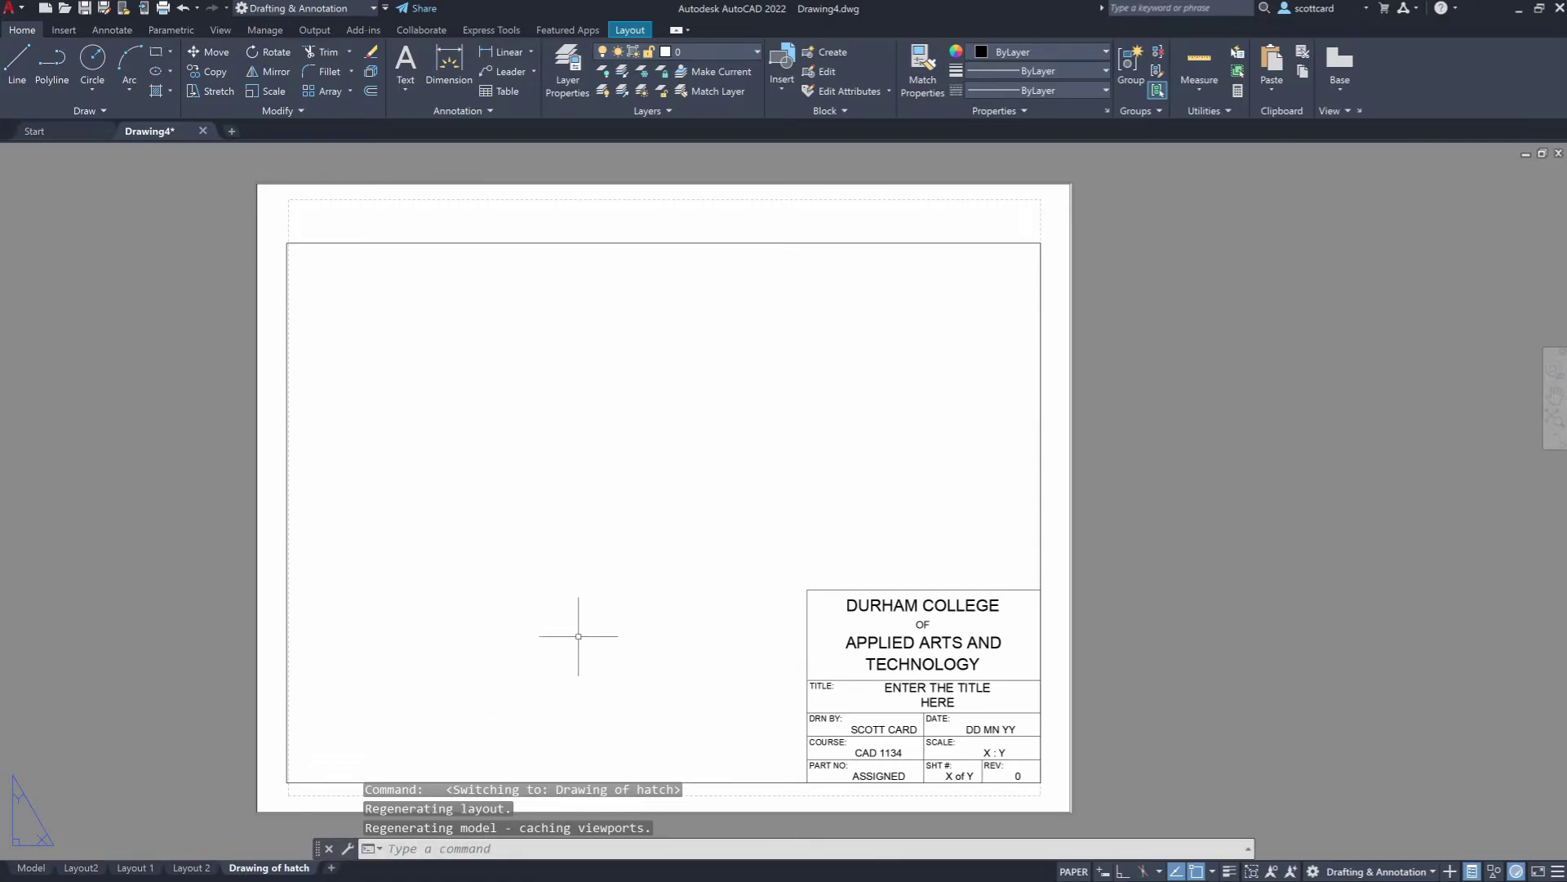